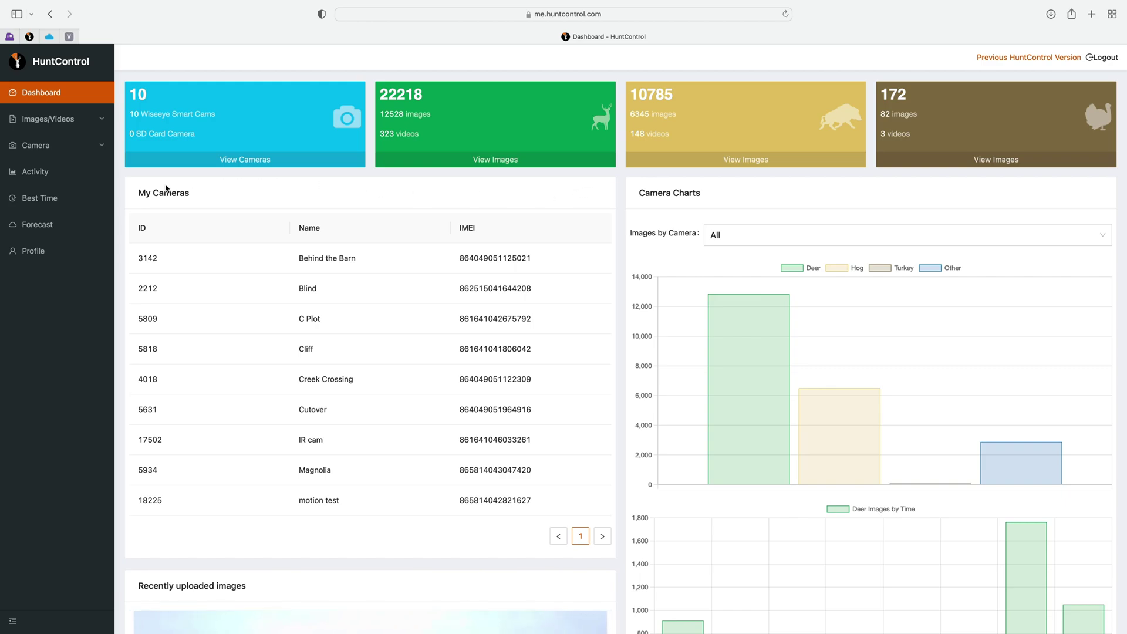
Open the Remote Control page, preview the Behind the Barn camera, then return to Blind.
click(61, 150)
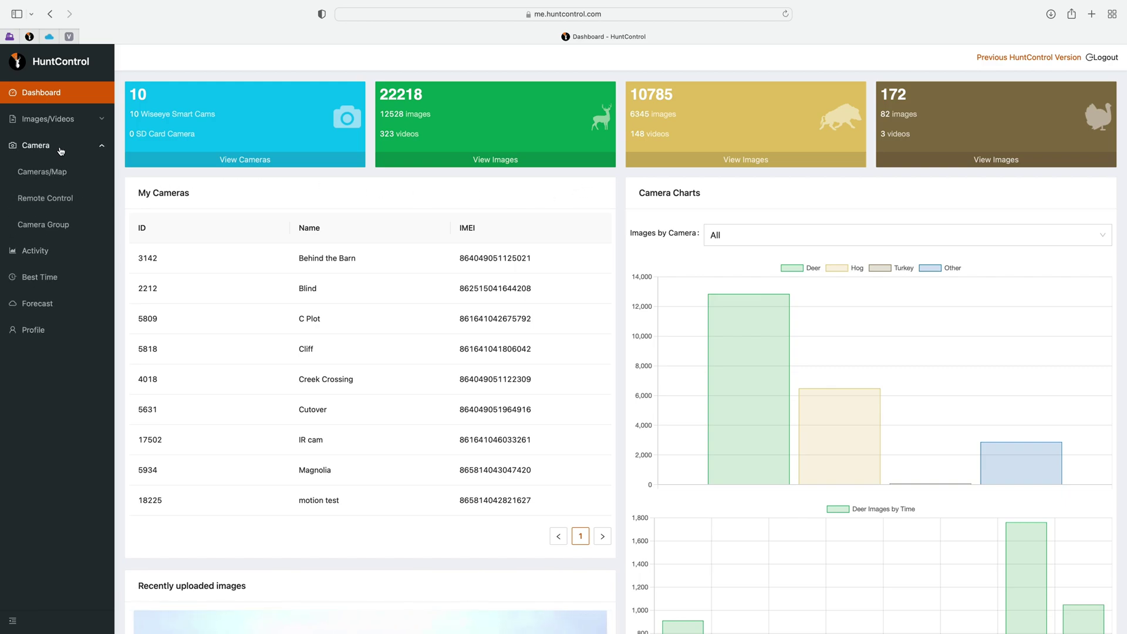
click(56, 201)
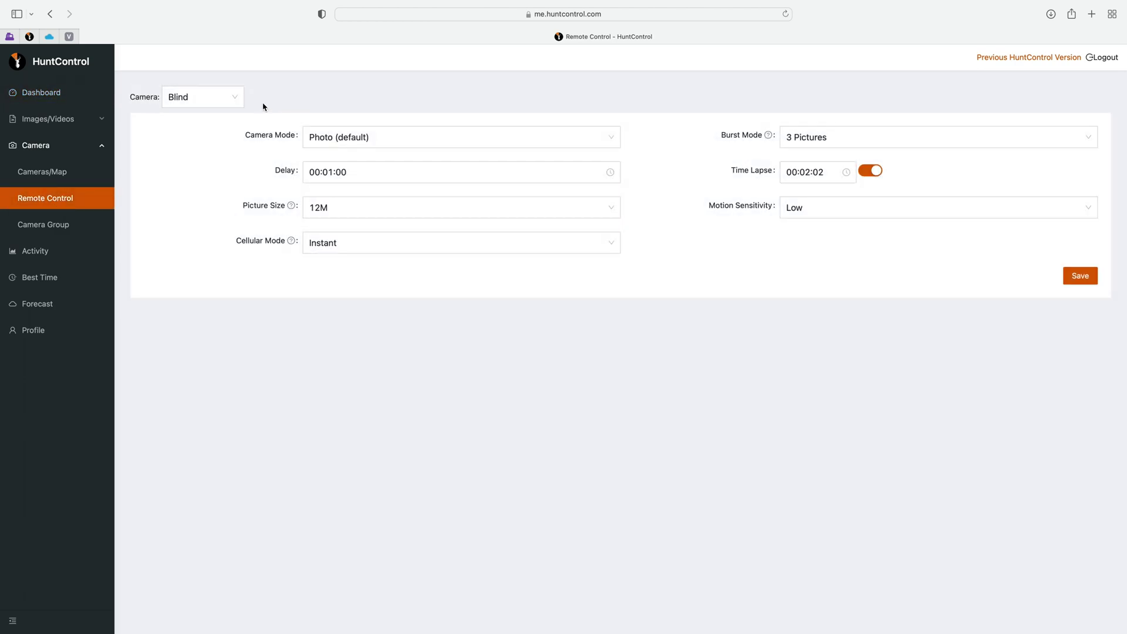
click(233, 98)
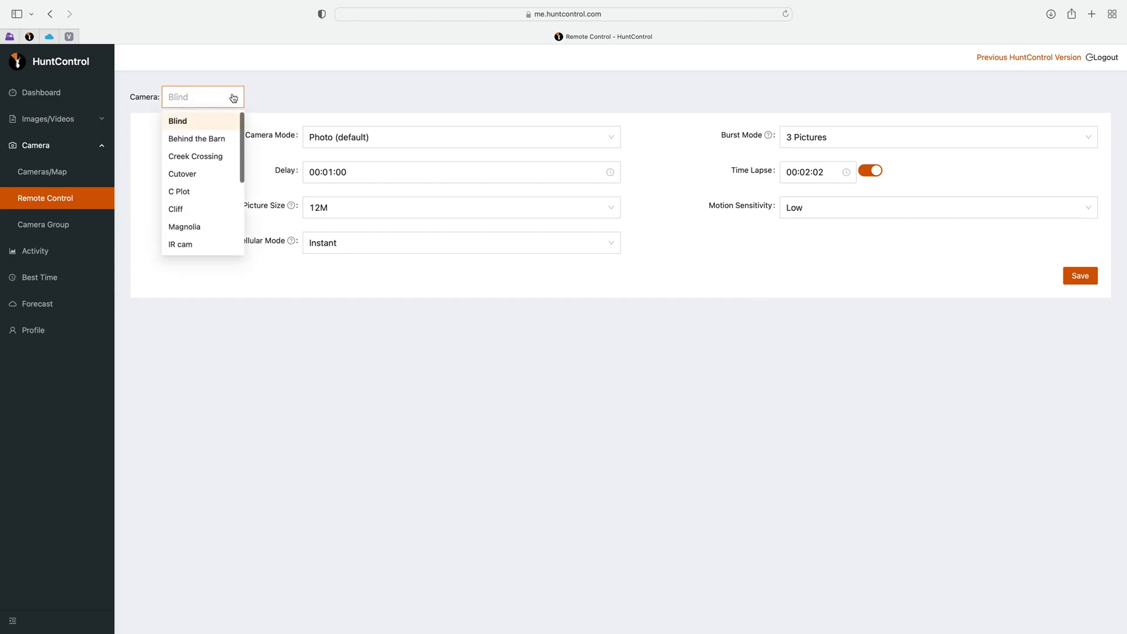
scroll(214, 210, down, 1)
scroll(213, 209, up, 1)
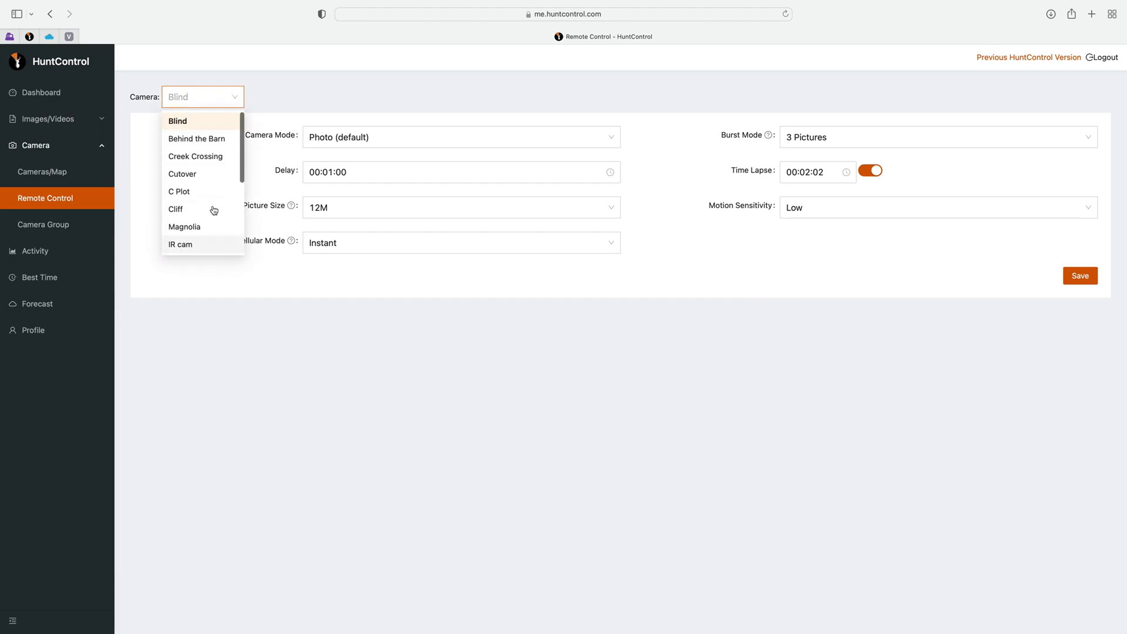
click(196, 141)
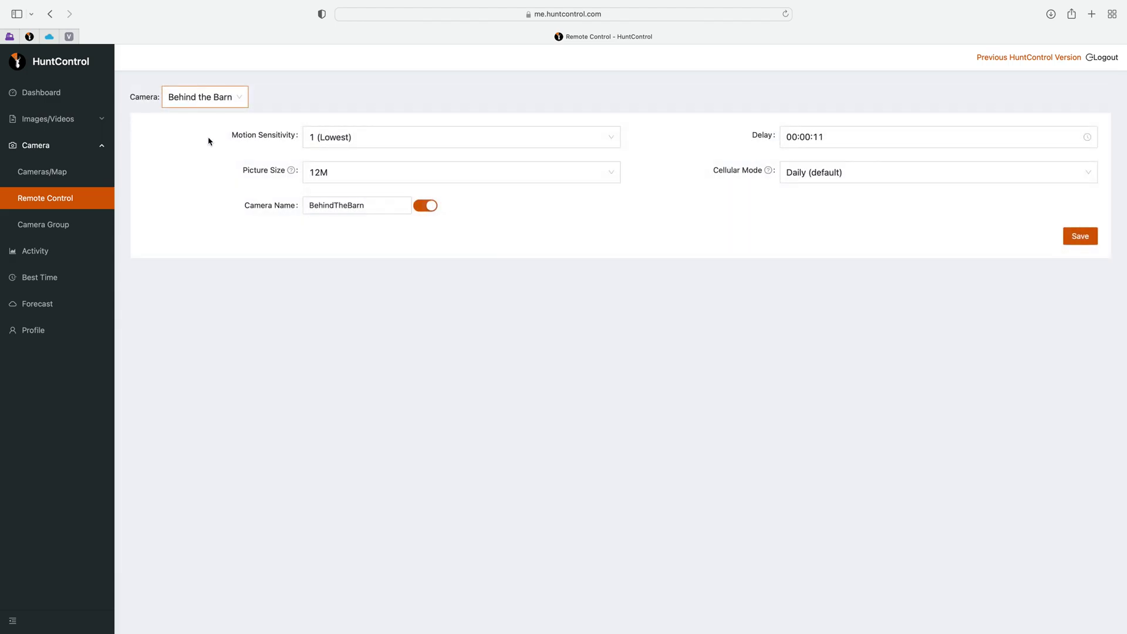
click(245, 105)
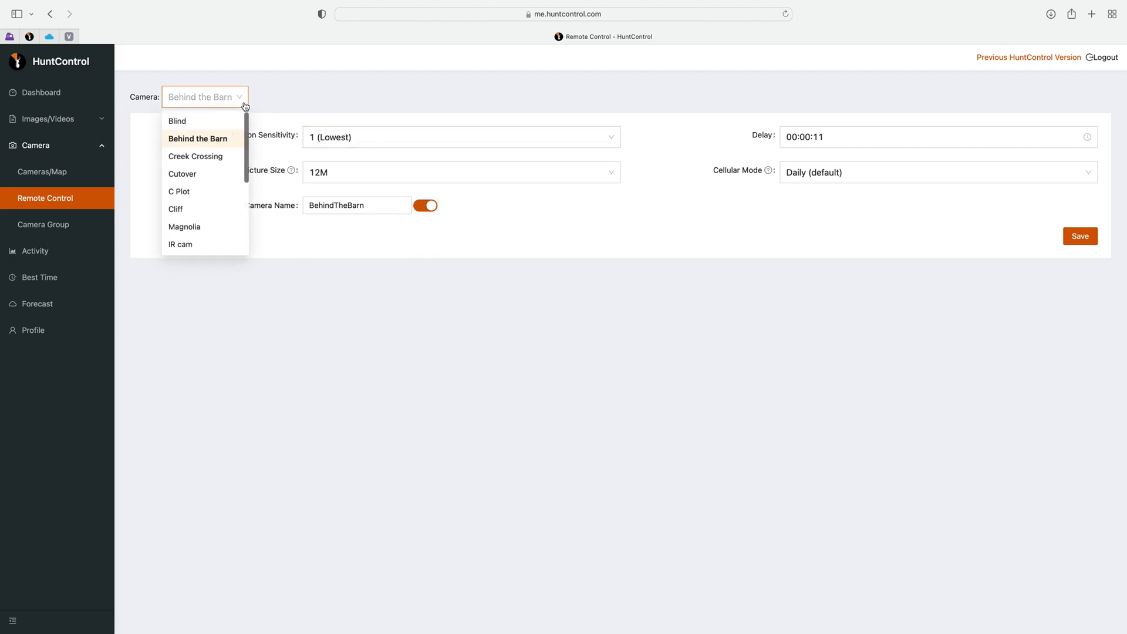
click(196, 125)
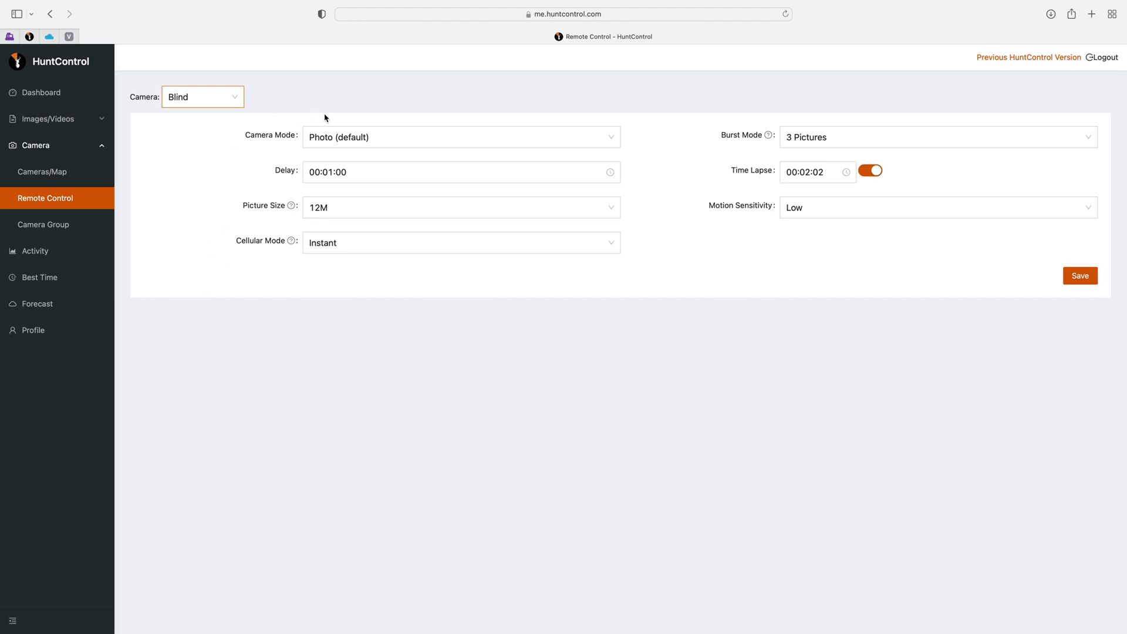
click(359, 143)
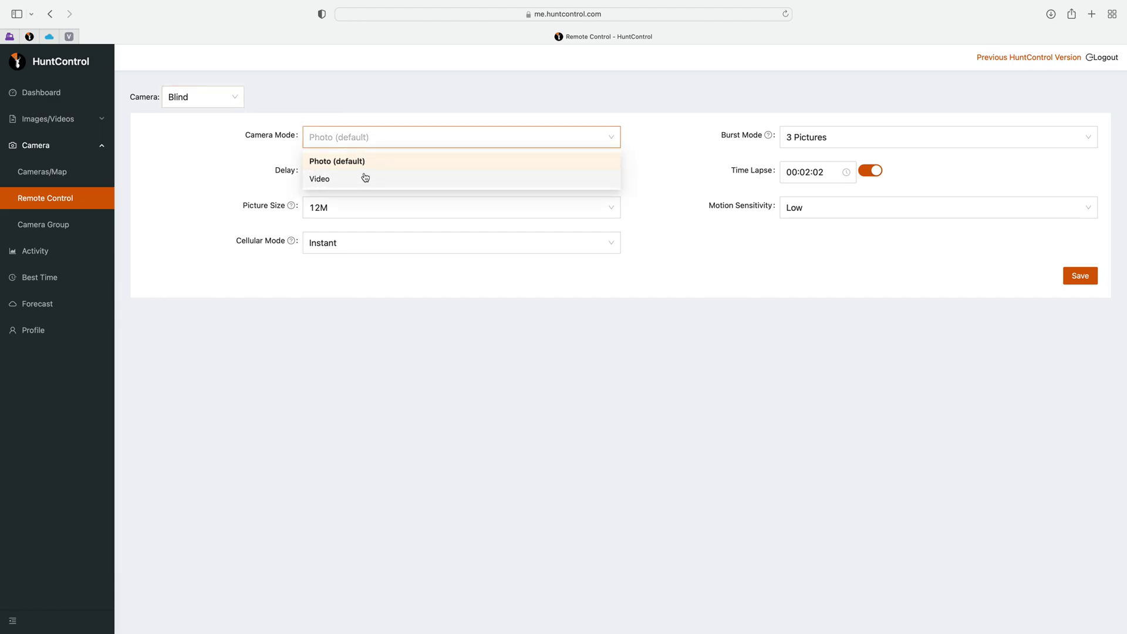
click(383, 142)
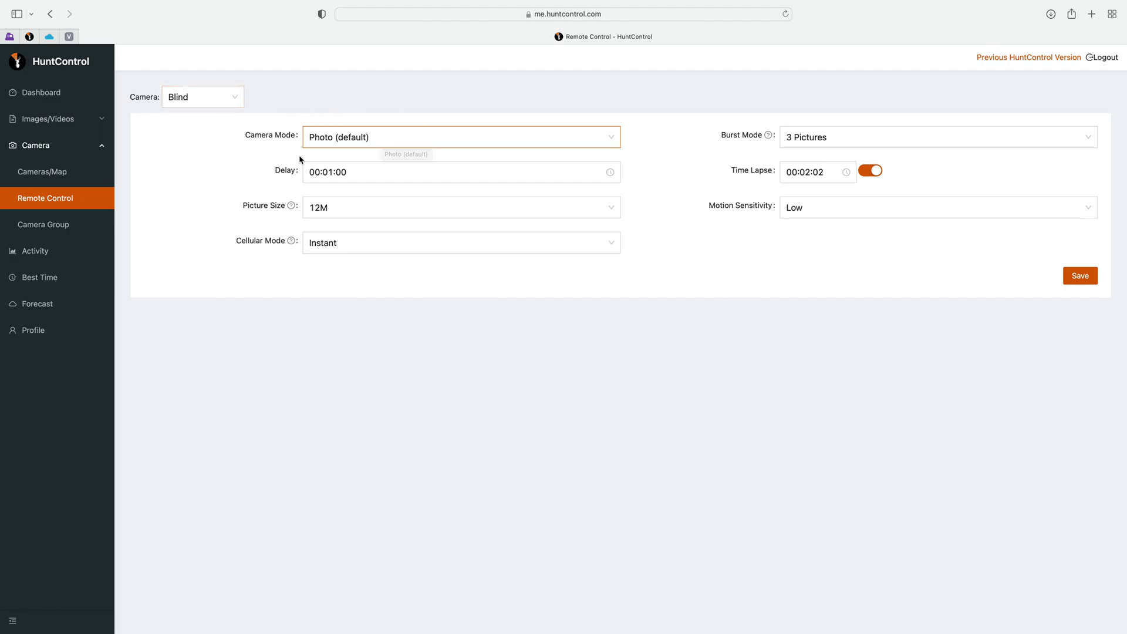
click(342, 141)
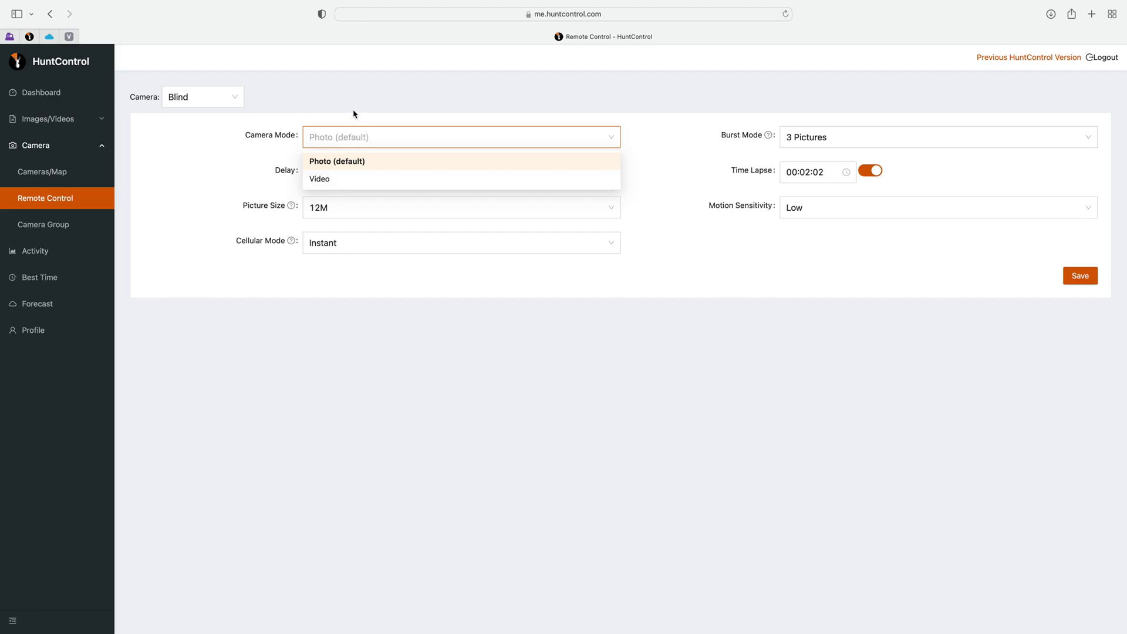
click(346, 137)
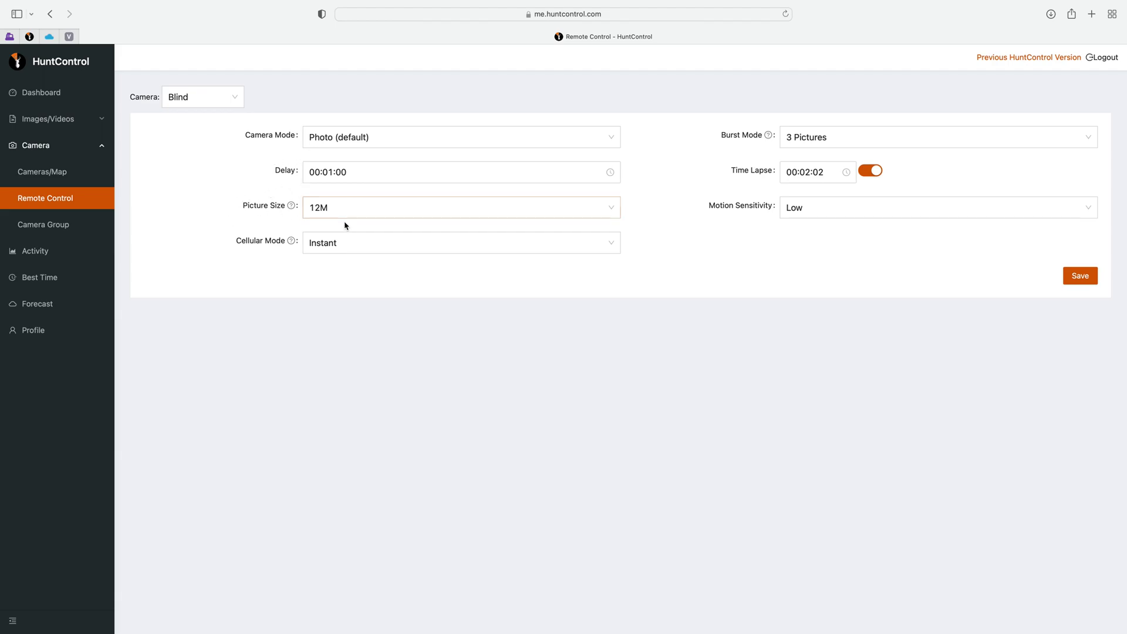
click(400, 215)
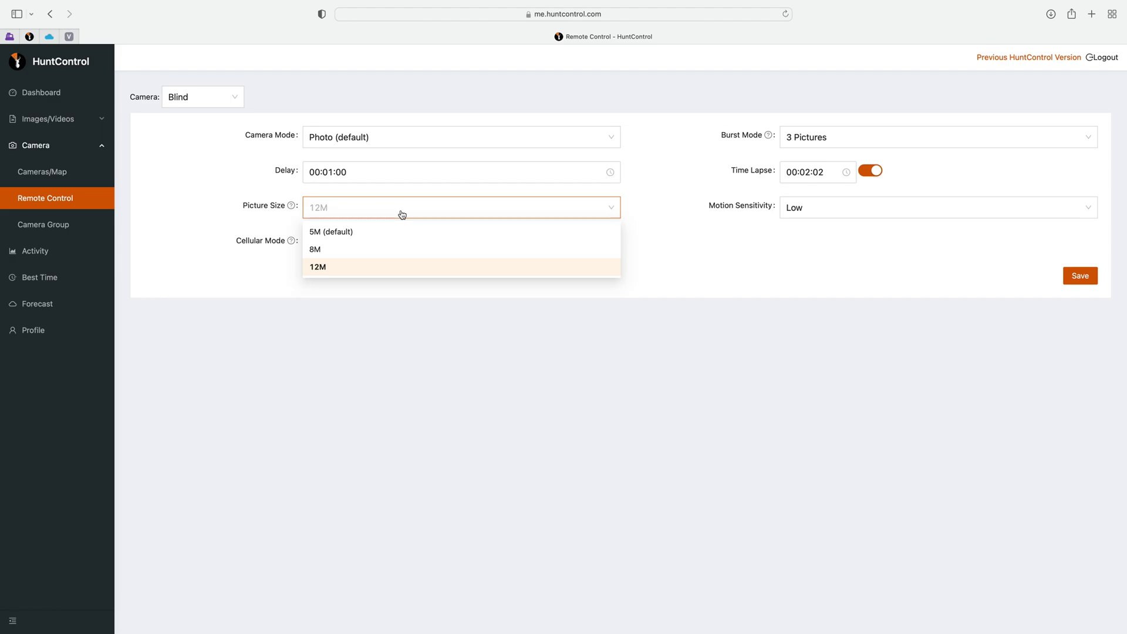
click(402, 214)
click(401, 215)
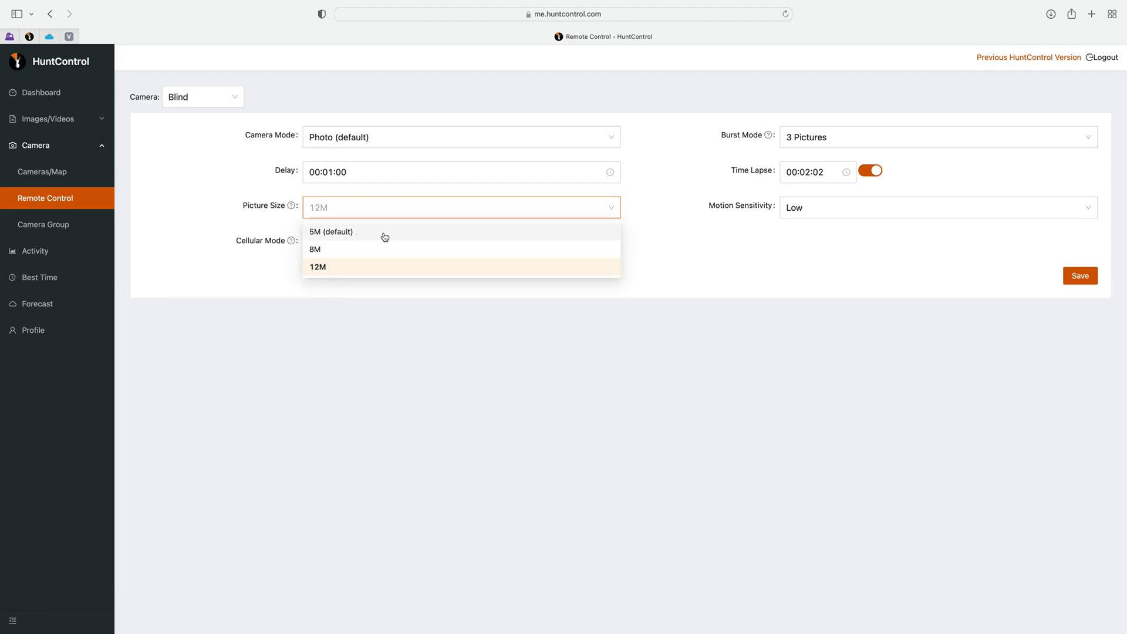
click(372, 216)
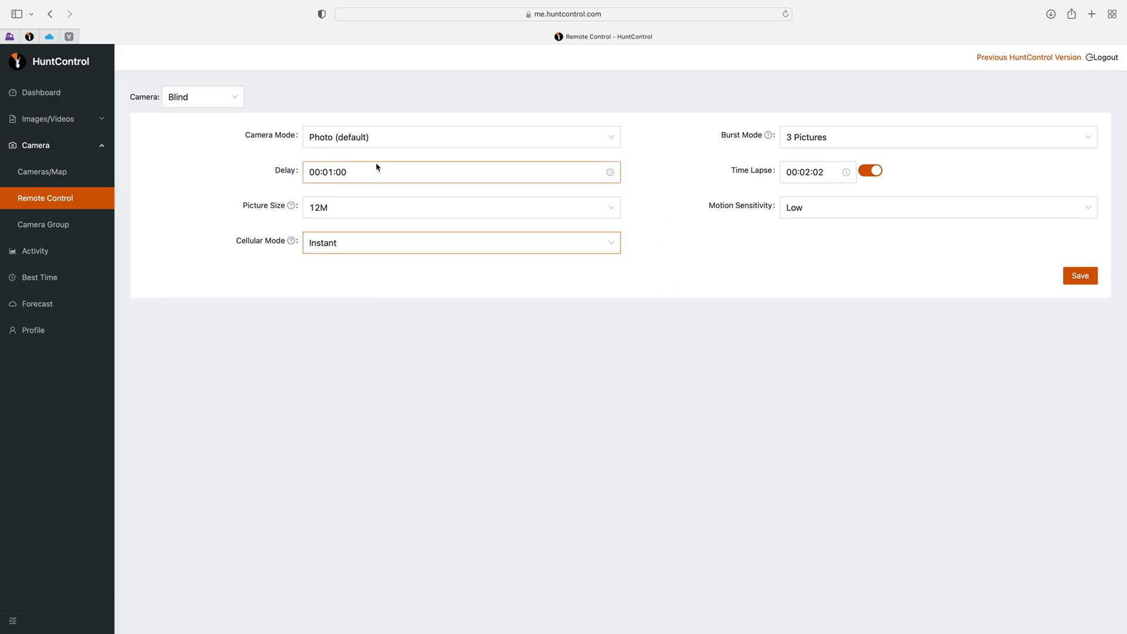
Set the Blind camera's cellular mode to Instant after briefly choosing Daily (default).
click(346, 246)
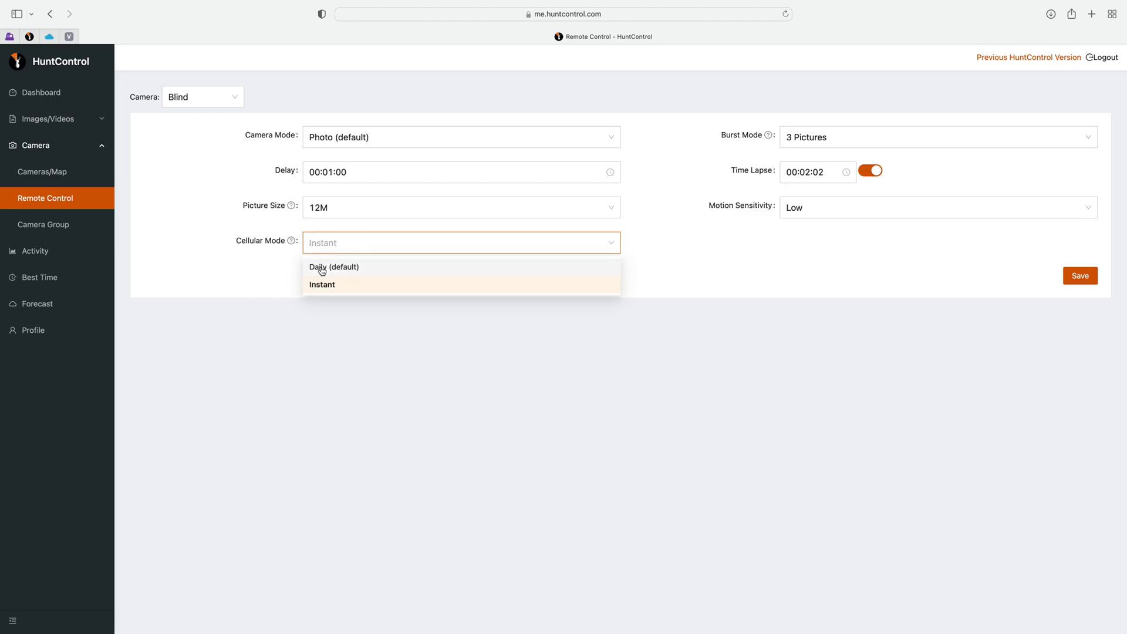
click(321, 267)
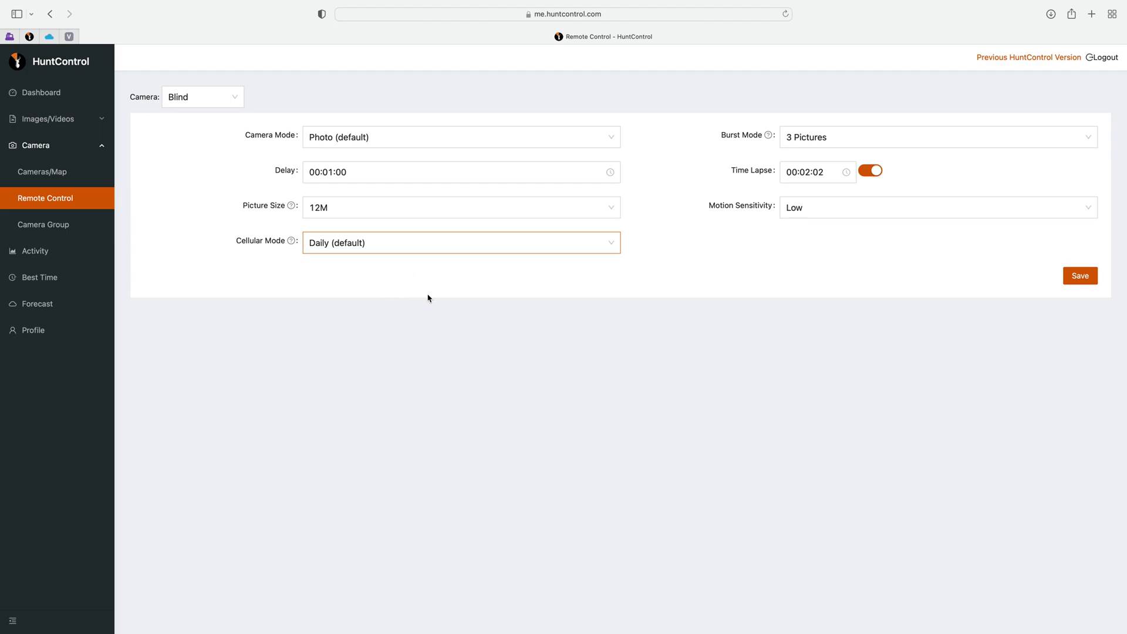
click(417, 249)
click(326, 292)
click(562, 252)
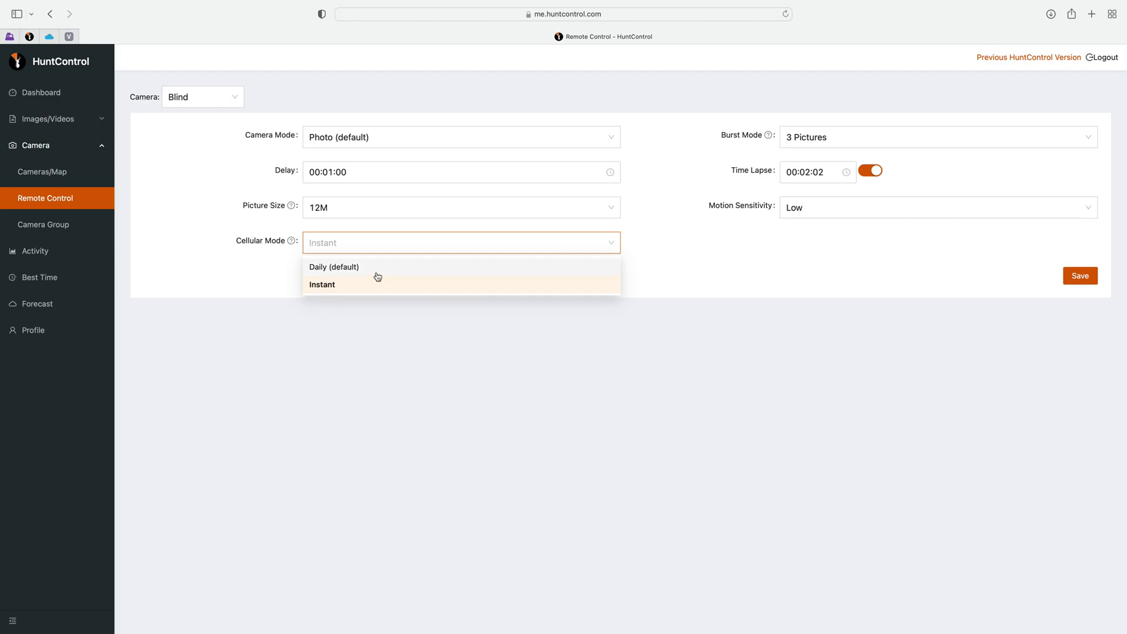
click(551, 252)
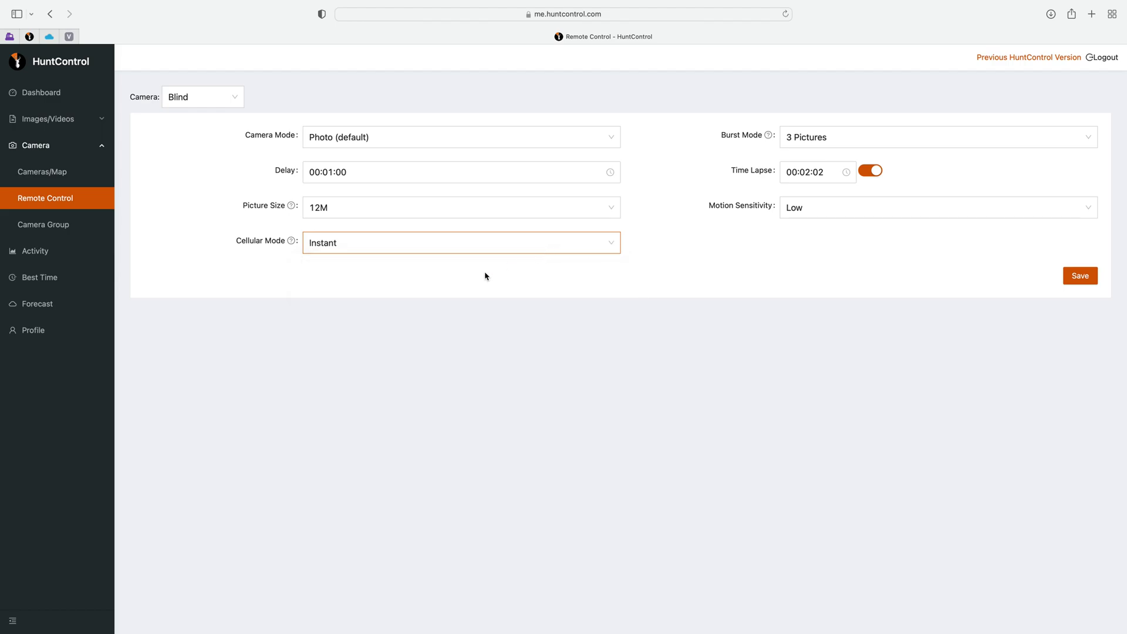
Keep the Blind camera's burst mode at 3 Pictures.
click(486, 276)
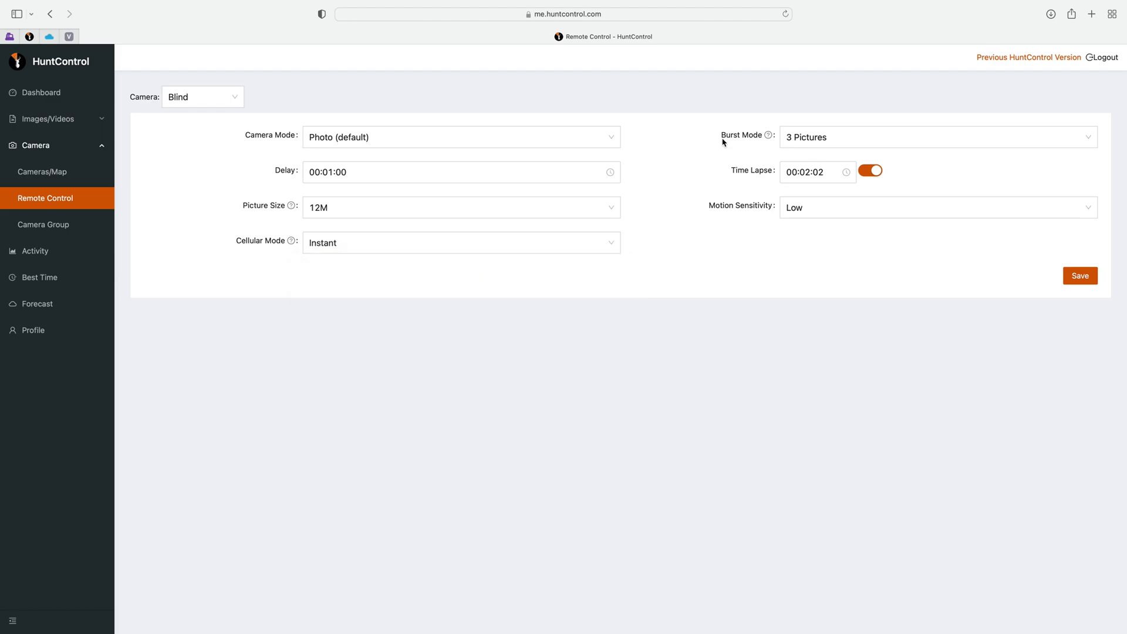
click(741, 135)
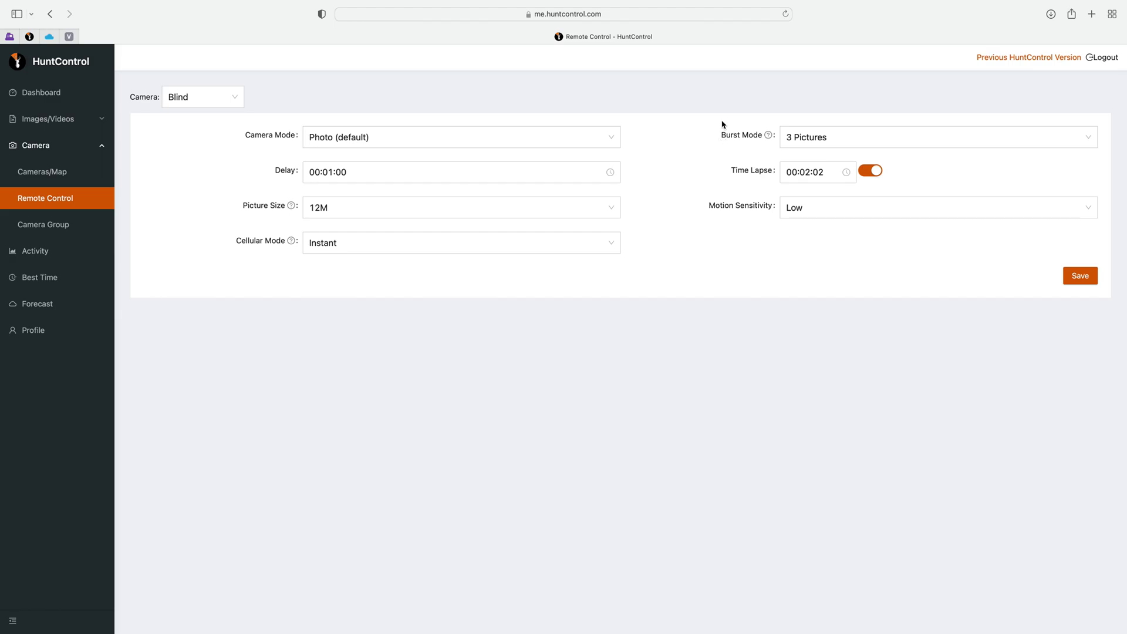
click(822, 138)
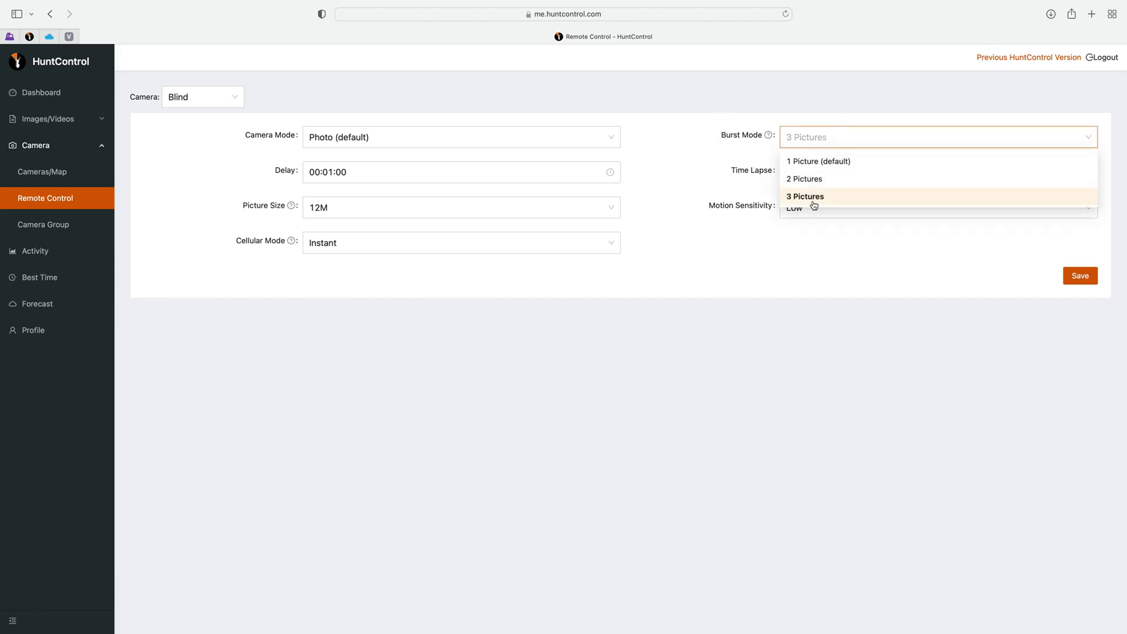
click(707, 118)
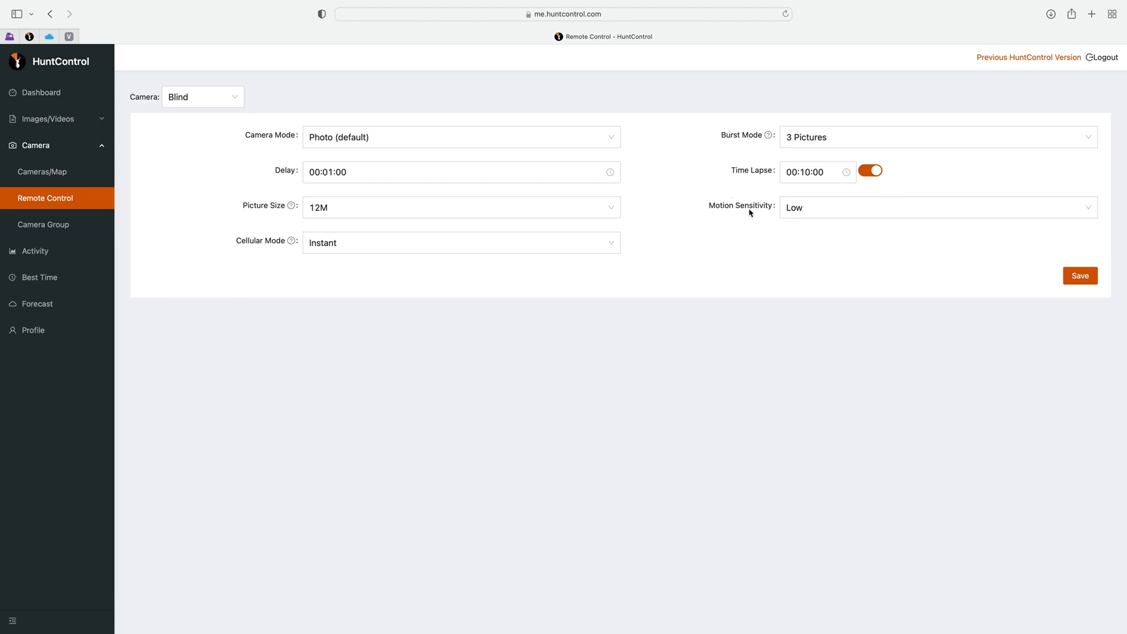
click(801, 210)
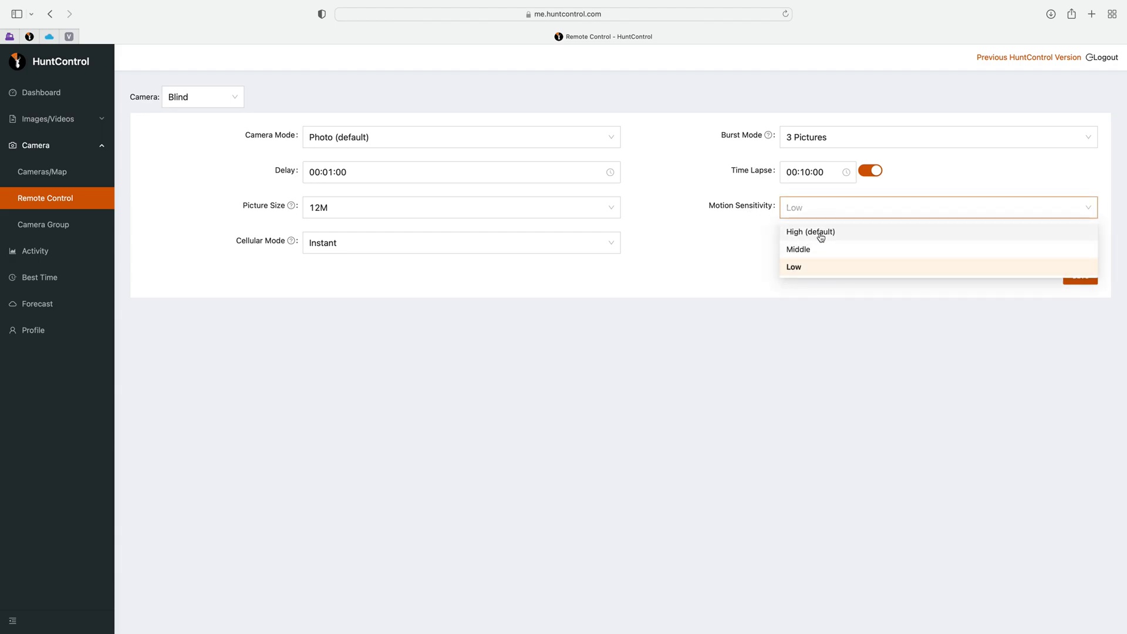
click(707, 233)
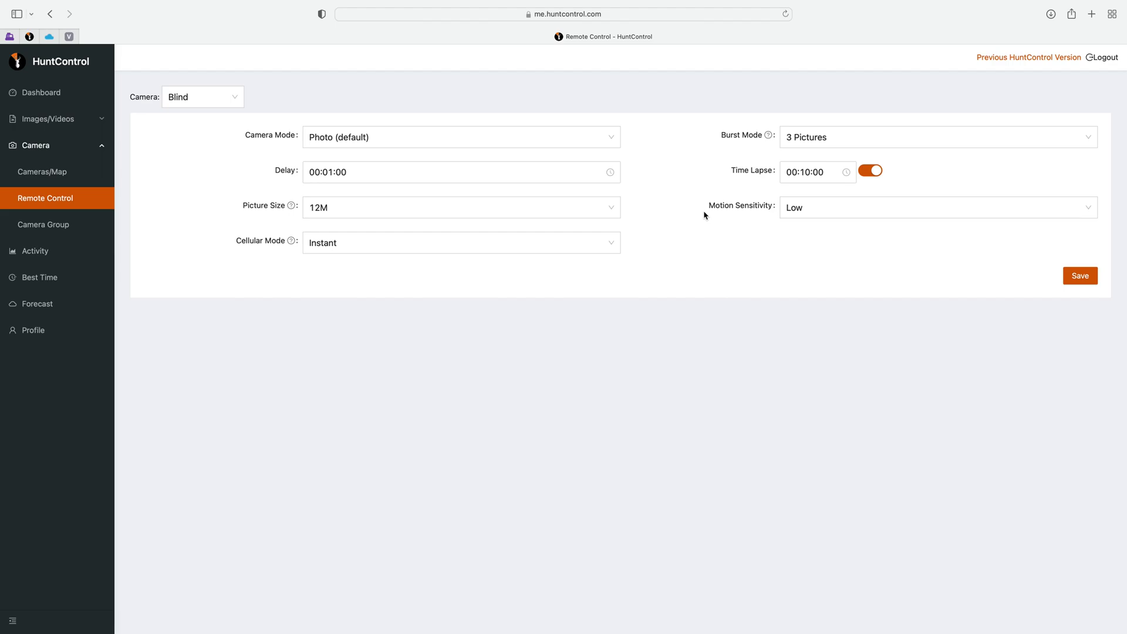
click(856, 213)
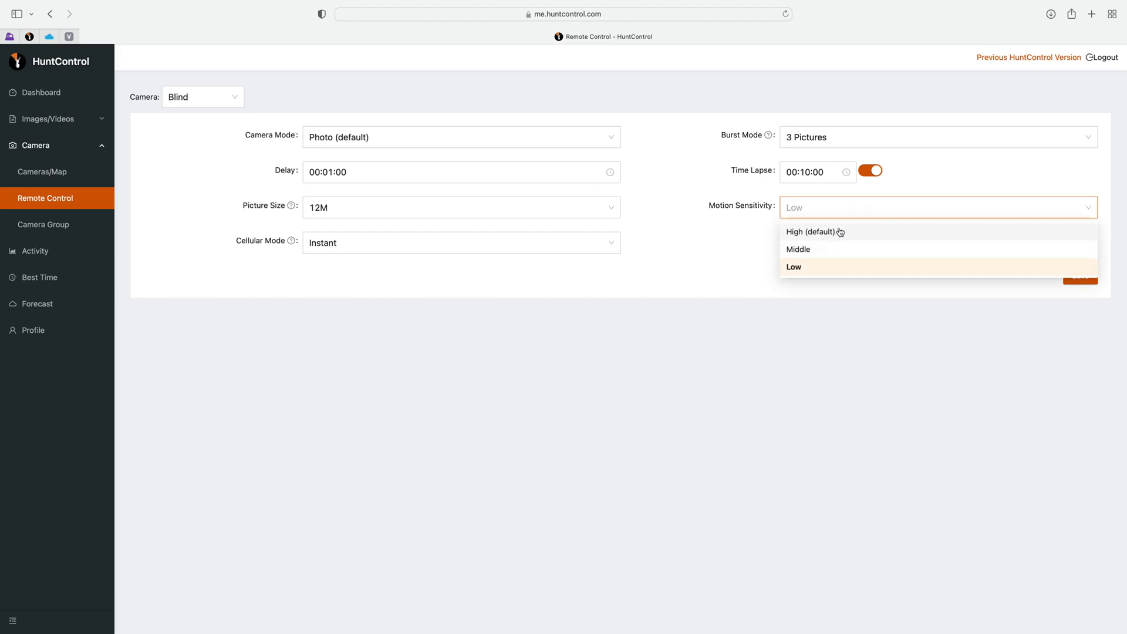
click(713, 264)
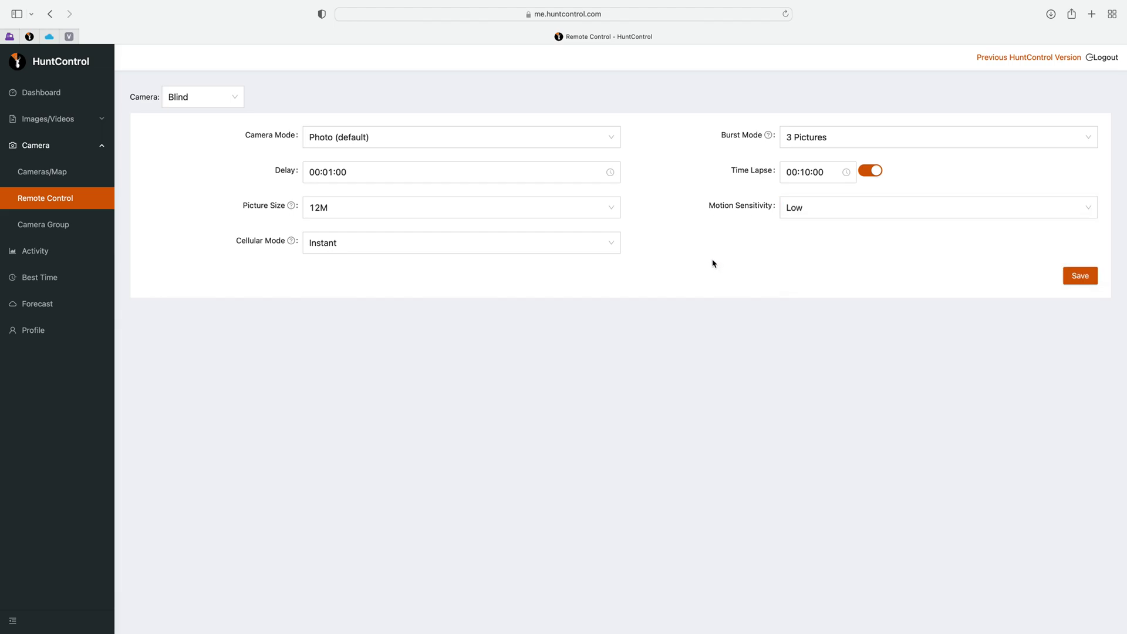
click(833, 214)
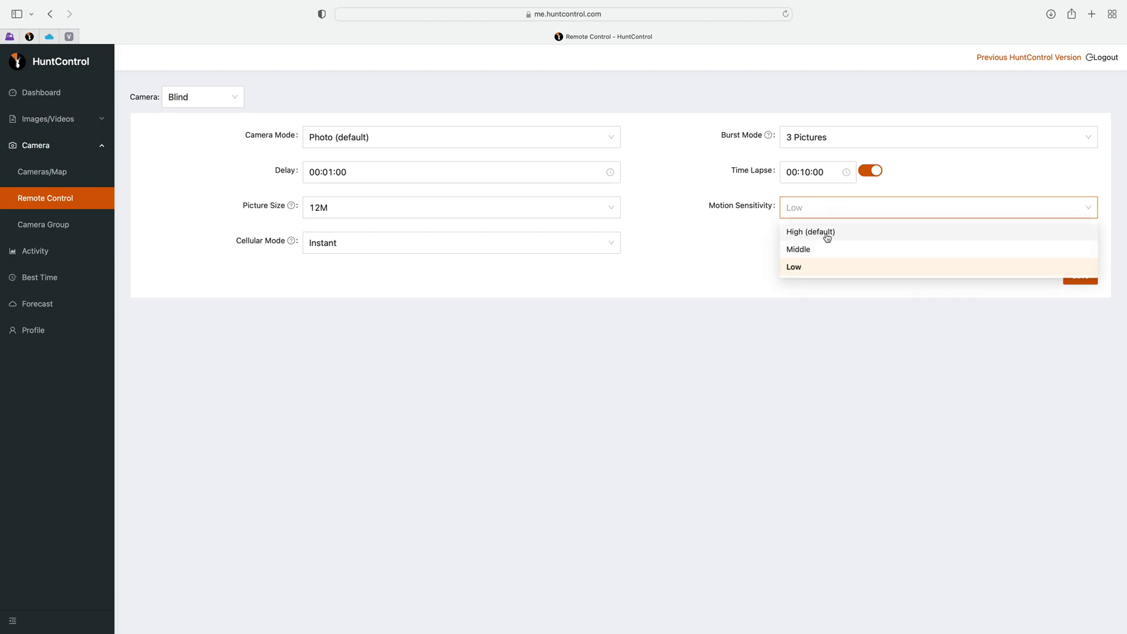
click(722, 245)
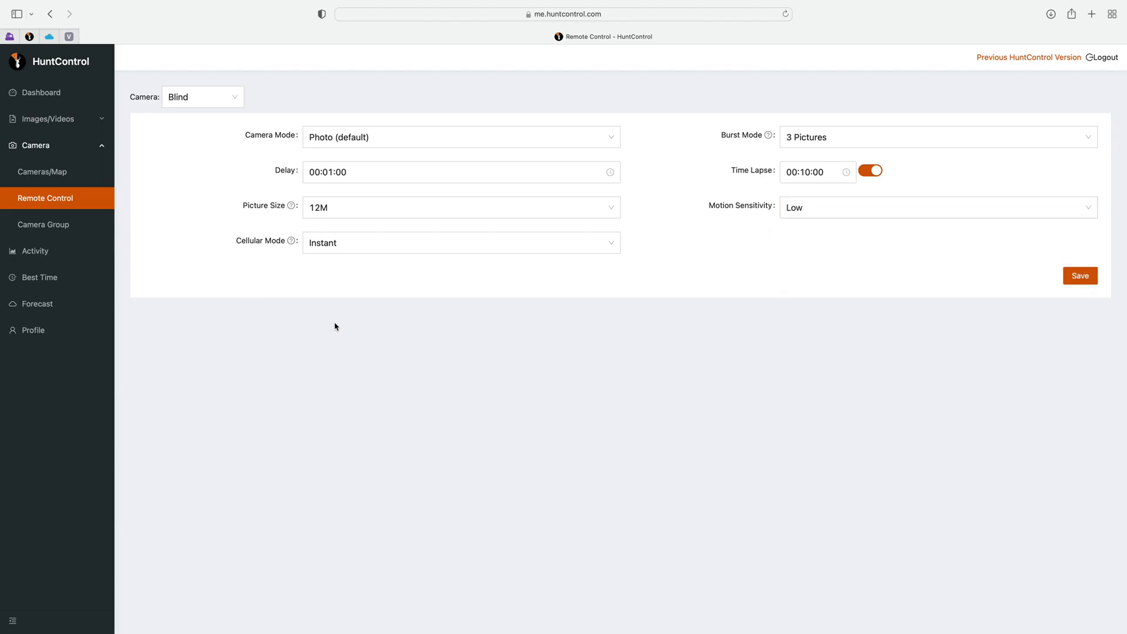
click(1079, 279)
click(240, 101)
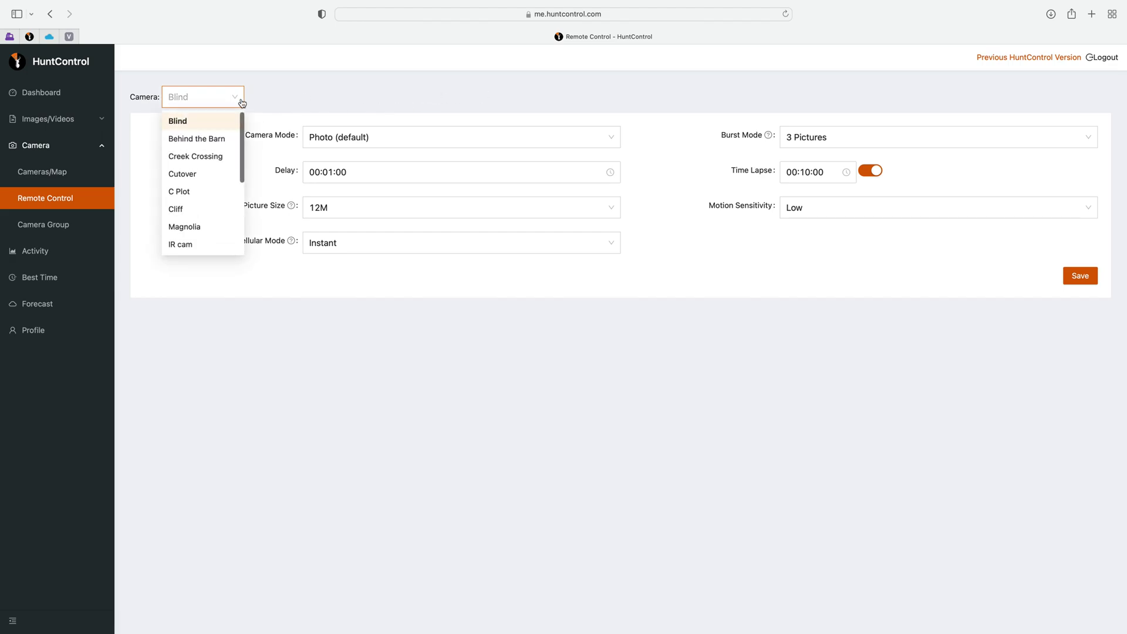
Switch to the Behind the Barn camera and keep its motion sensitivity at 5 (Default).
click(208, 145)
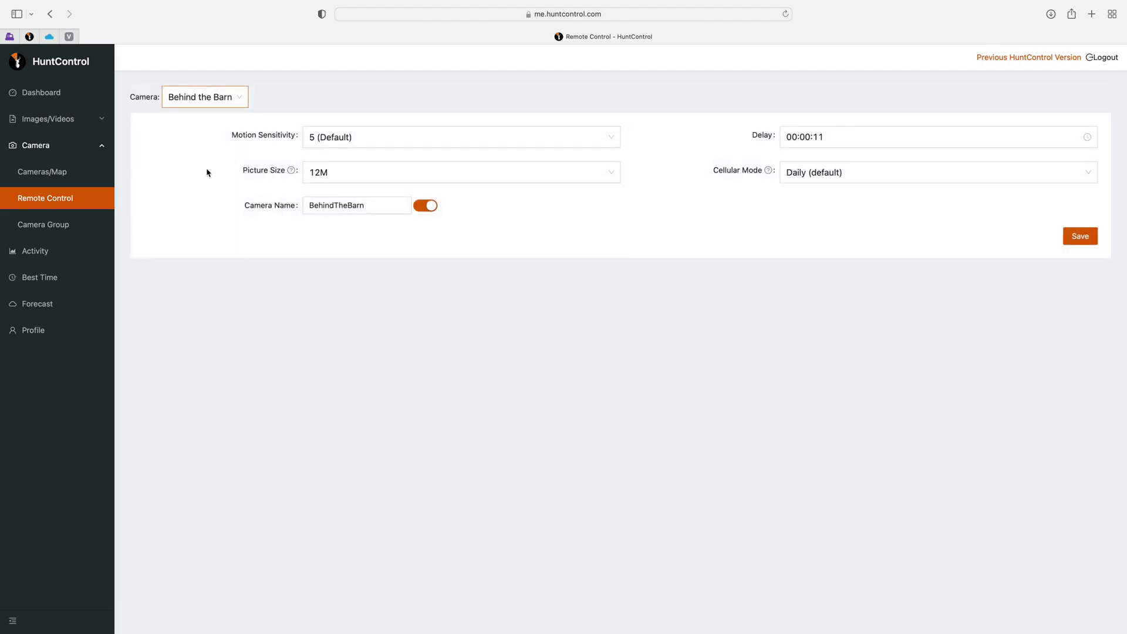
key(Tab)
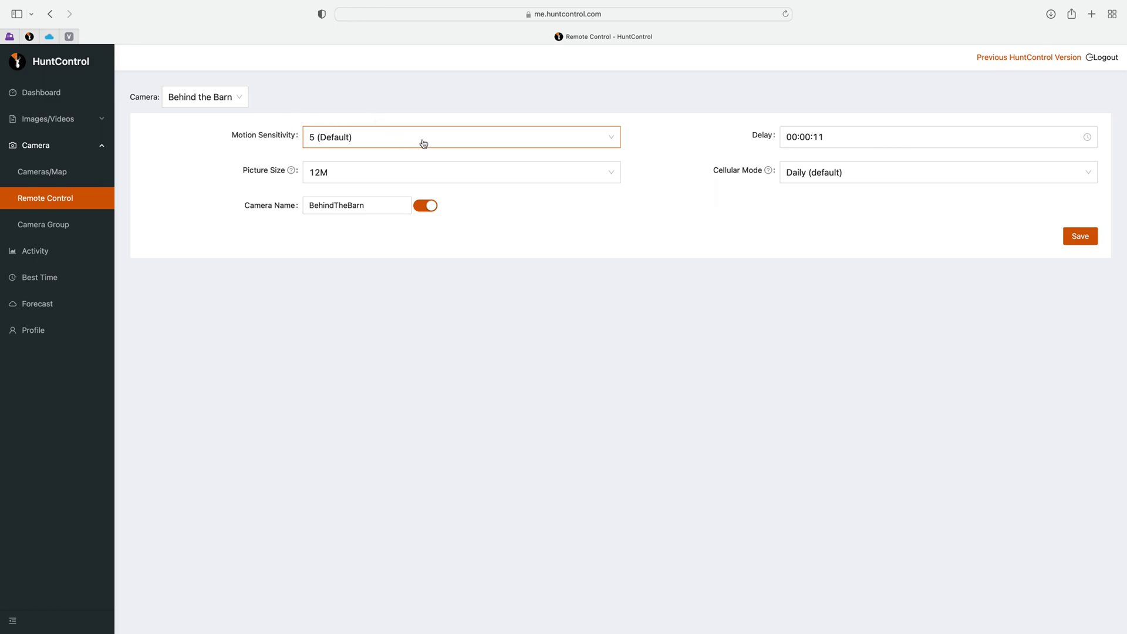
click(524, 143)
scroll(438, 177, up, 1)
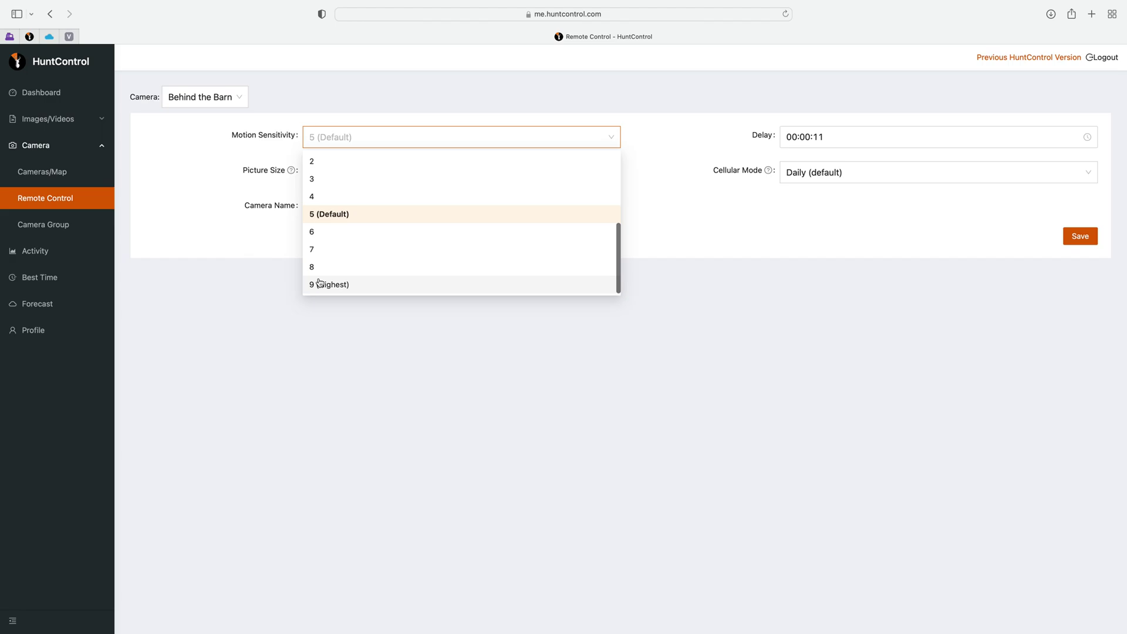
scroll(311, 277, down, 1)
click(612, 137)
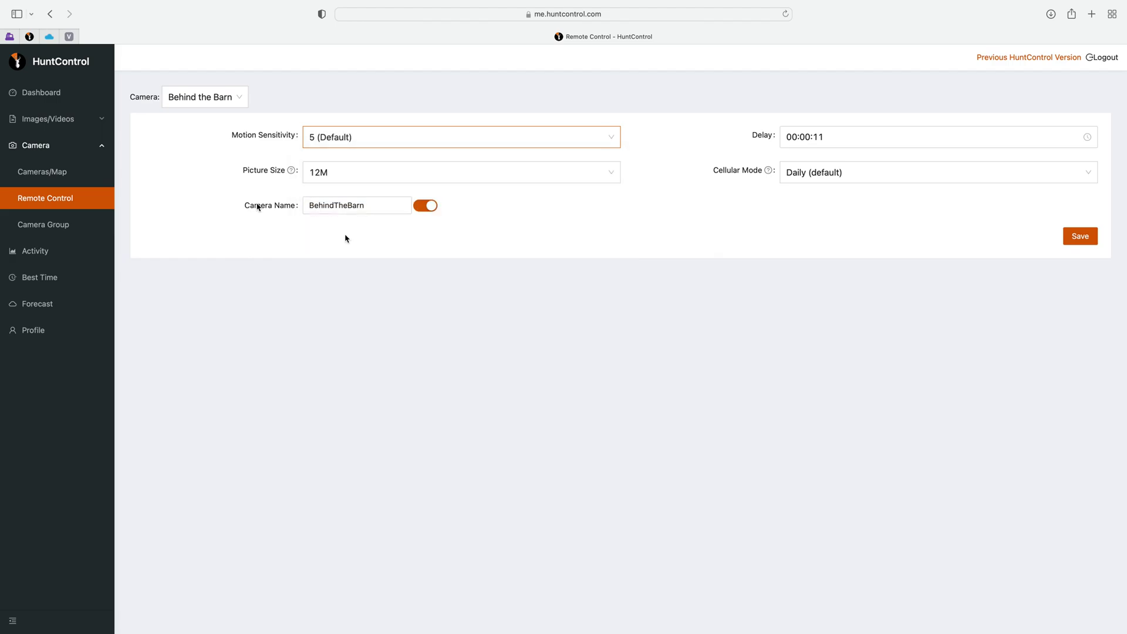
Leave the camera name BehindTheBarn unchanged and save the Behind the Barn settings.
click(310, 206)
click(259, 240)
click(322, 204)
click(1067, 240)
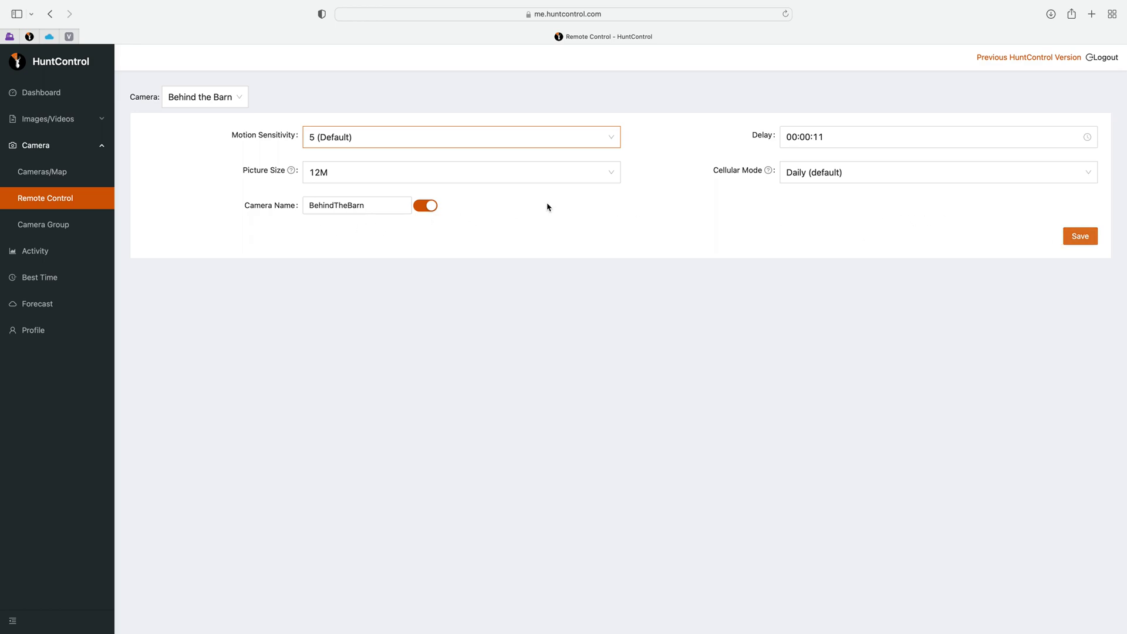